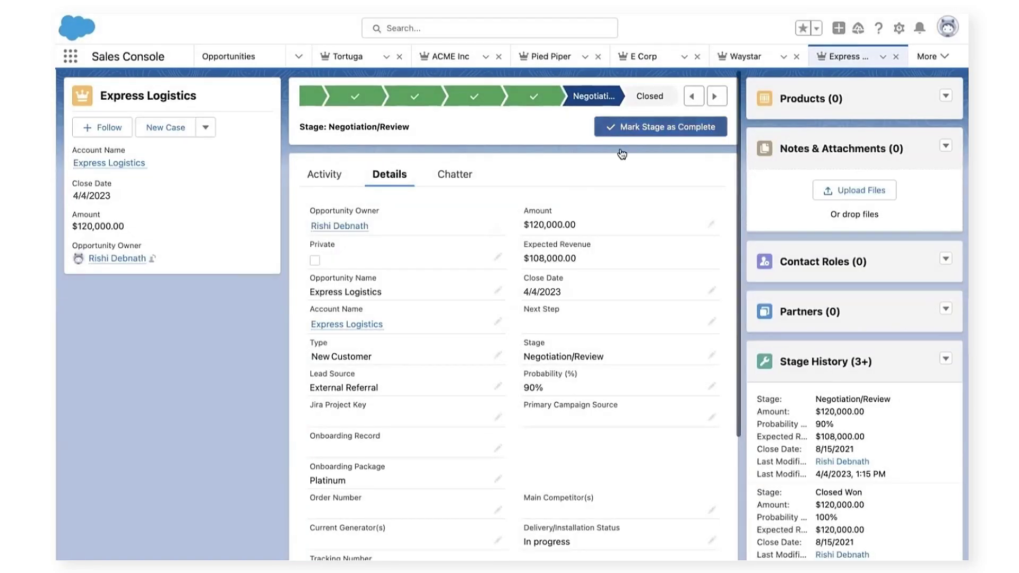
Set the Express Logistics opportunity's stage to Closed Won and save it
left_click(652, 96)
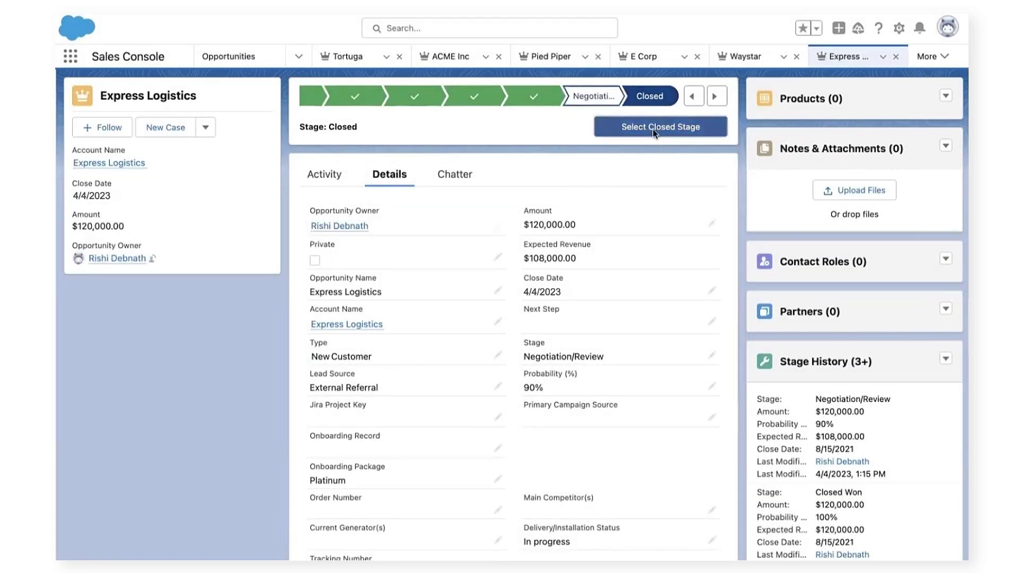
left_click(653, 129)
left_click(534, 294)
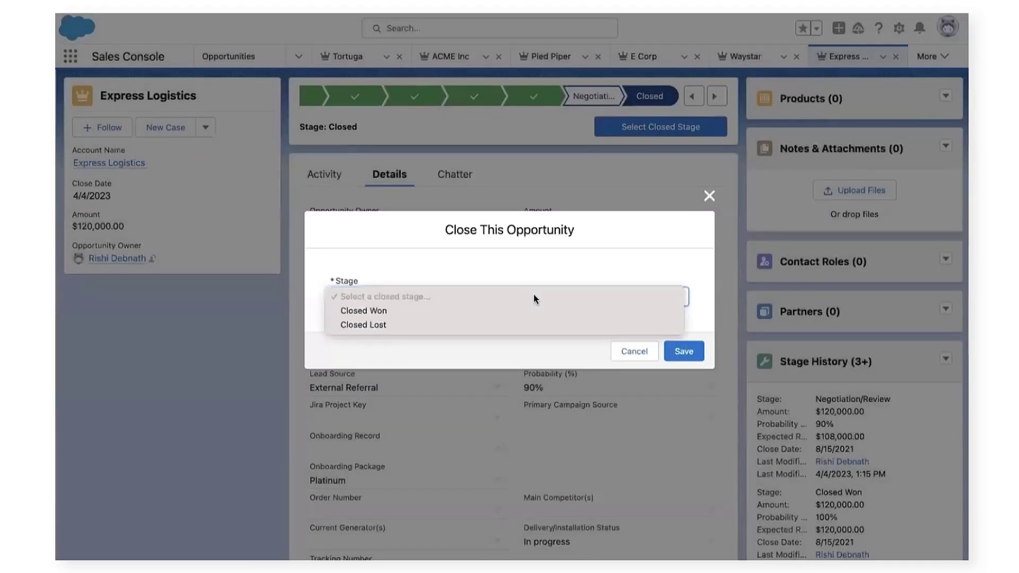
left_click(592, 312)
left_click(684, 351)
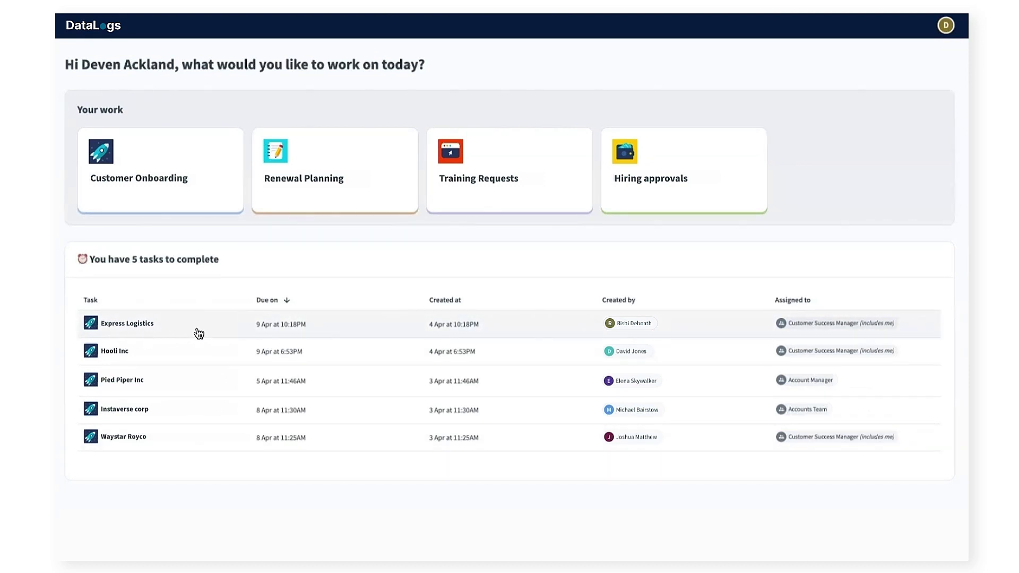
Open the Express Logistics onboarding task and scroll through its kickoff form to the plan details
left_click(233, 330)
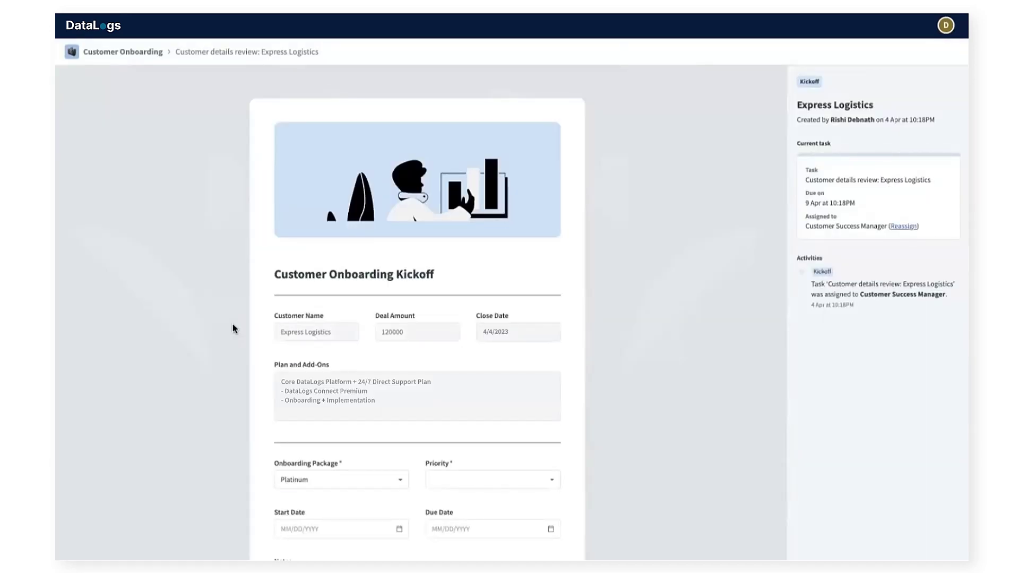
scroll(233, 324, "down", 1)
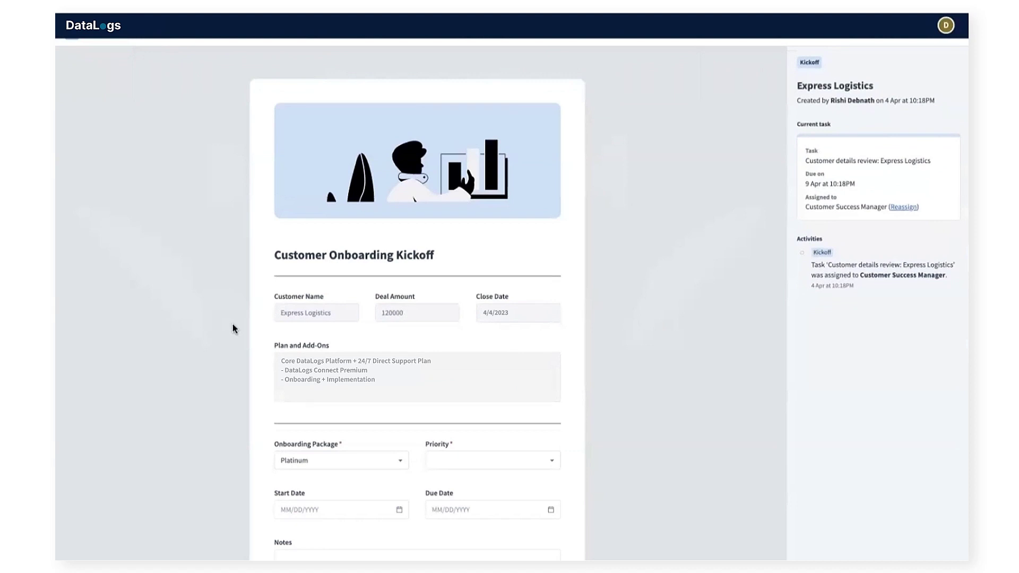
scroll(233, 325, "down", 1)
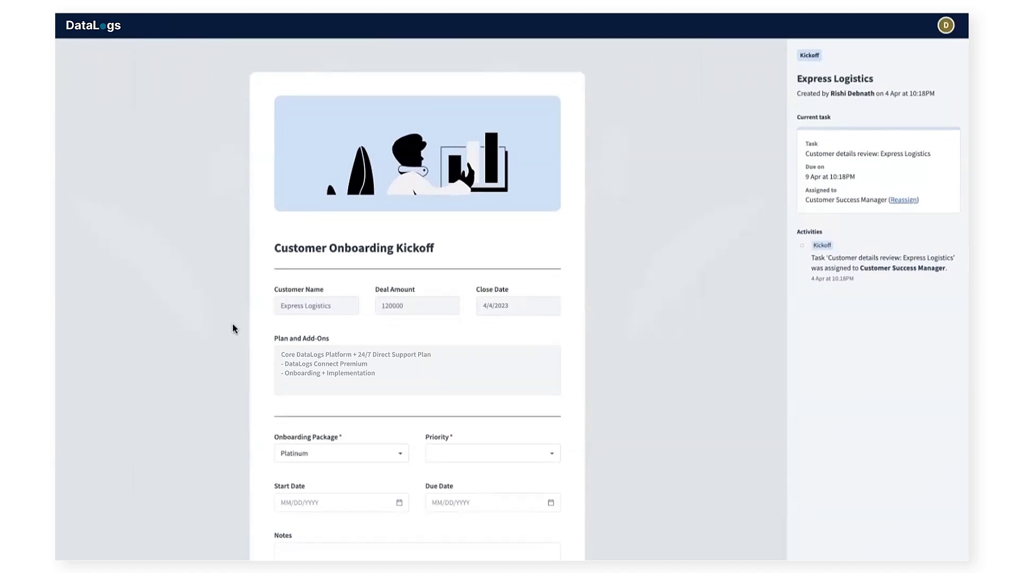
scroll(232, 326, "down", 1)
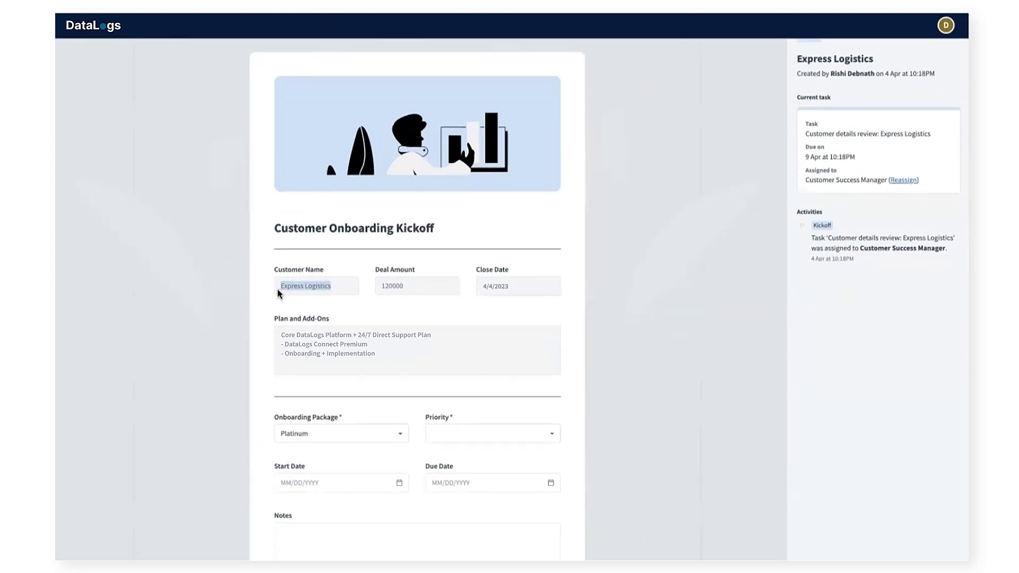
left_click_drag(381, 286, 409, 285)
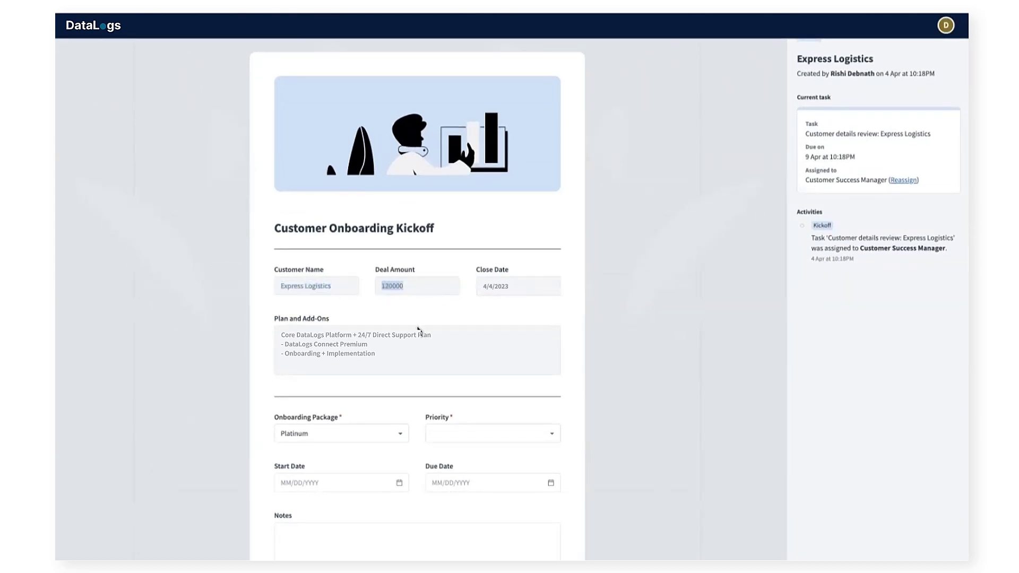
scroll(416, 326, "down", 3)
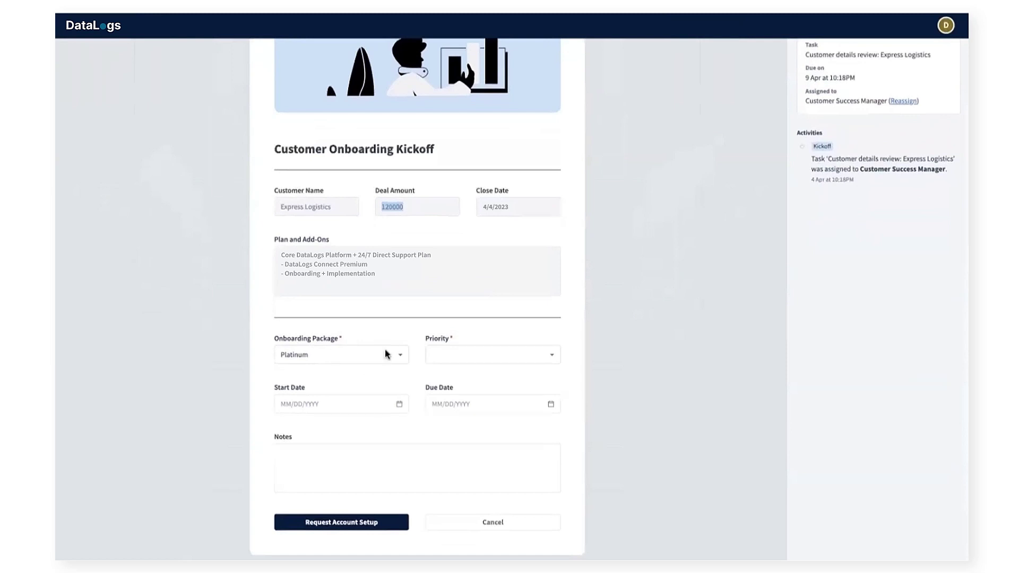
Set priority High, start 4/4/2023, due 4/15/2023, and note 'Customer can begin onboarding immediately'
left_click(478, 354)
left_click(474, 383)
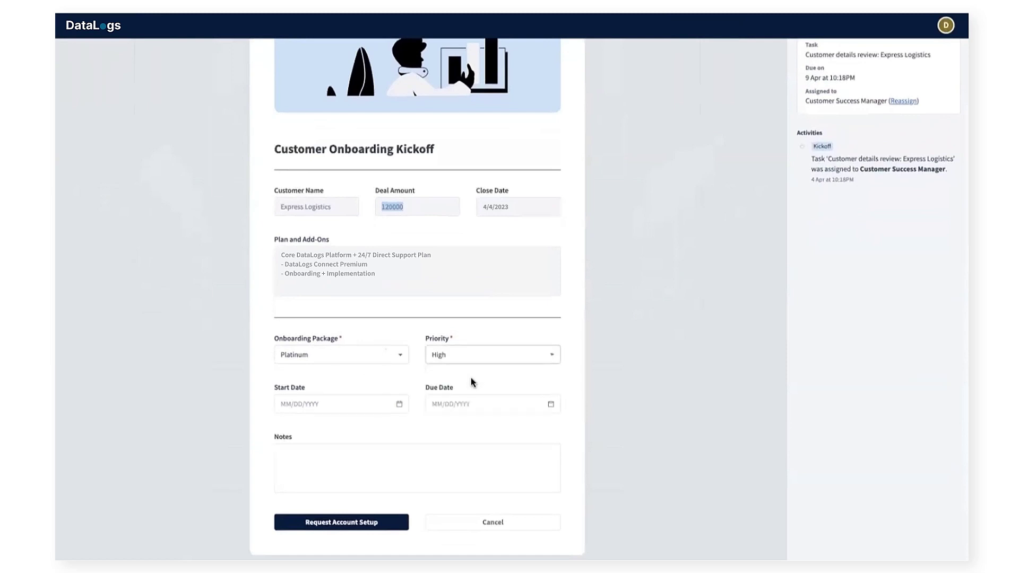
left_click(399, 404)
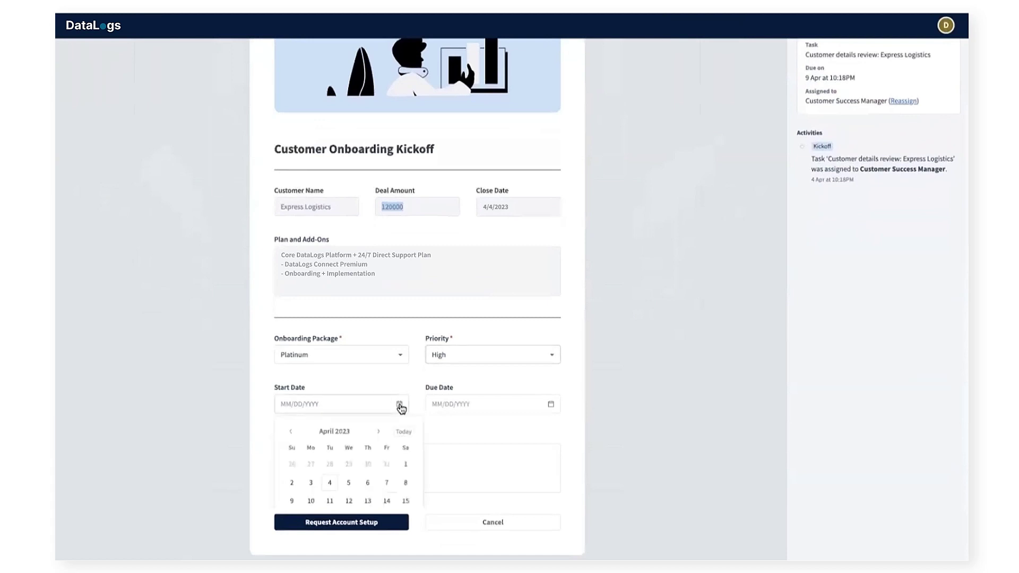
left_click(329, 482)
left_click(551, 405)
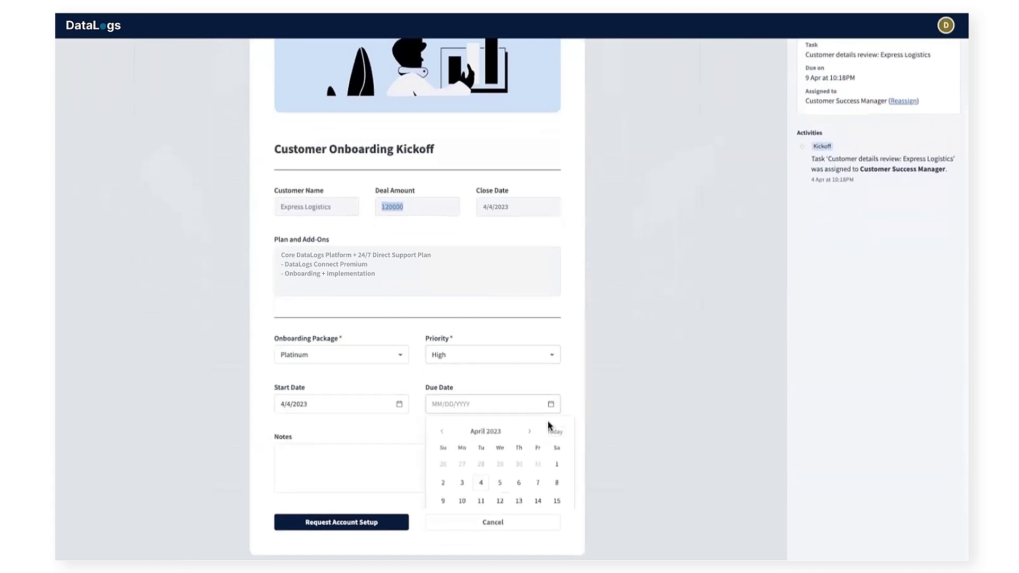
left_click(557, 501)
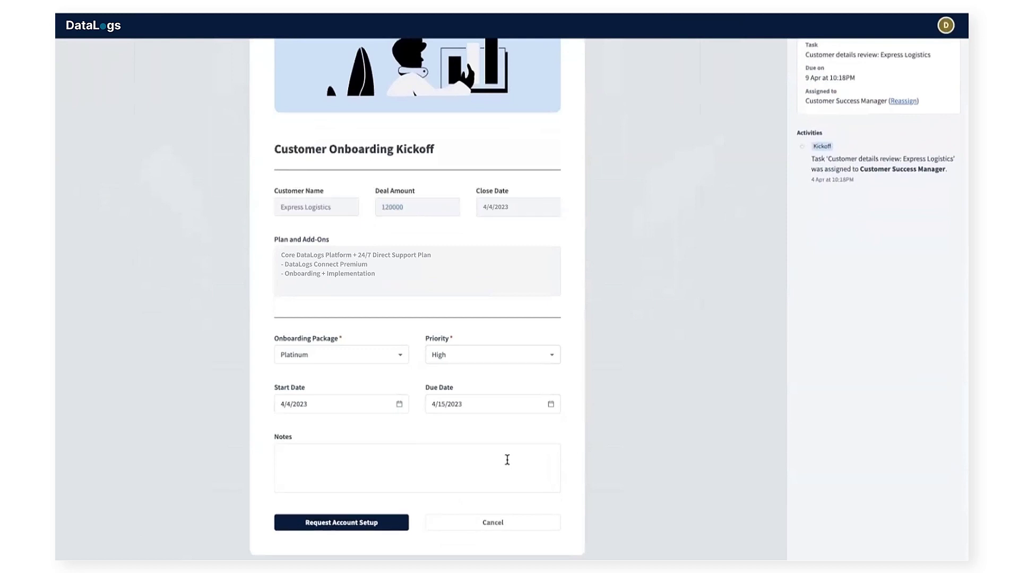
left_click(507, 460)
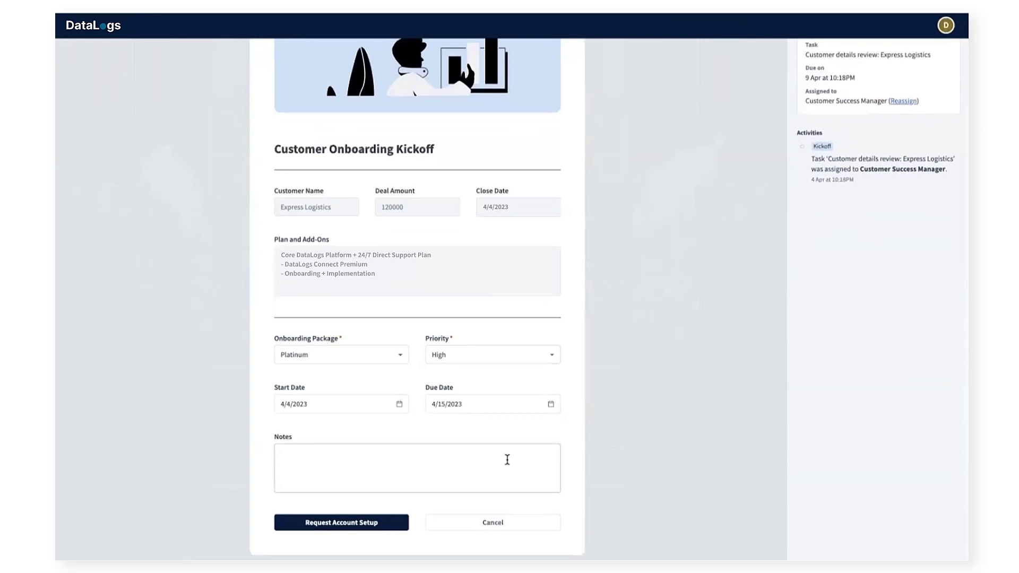
type("Customer can begin onboarding immediately")
Submit the kickoff form with Request Account Setup to approve the task
left_click(368, 525)
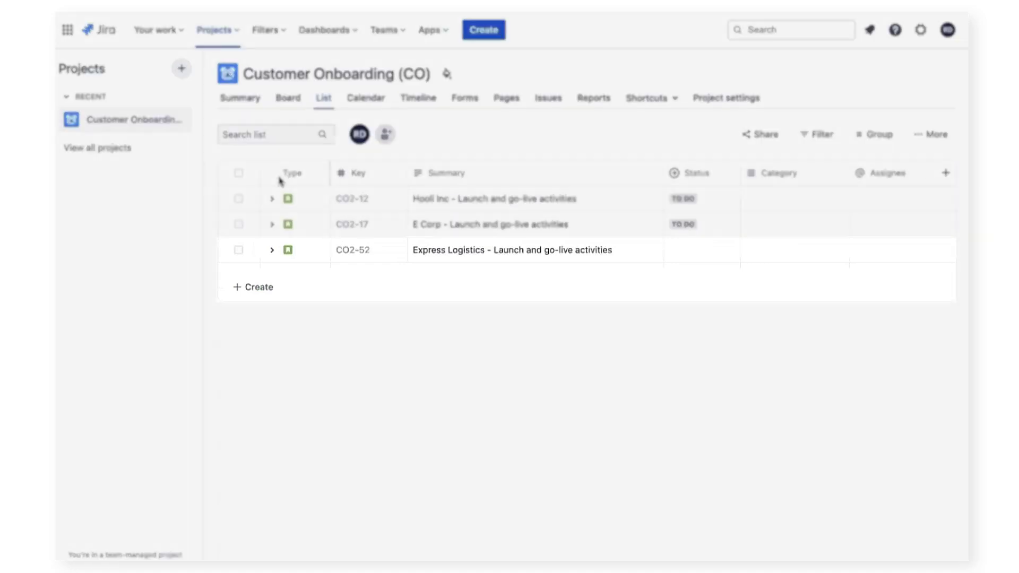
Expand CO2-52 and change its status from To Do to Done
left_click(272, 250)
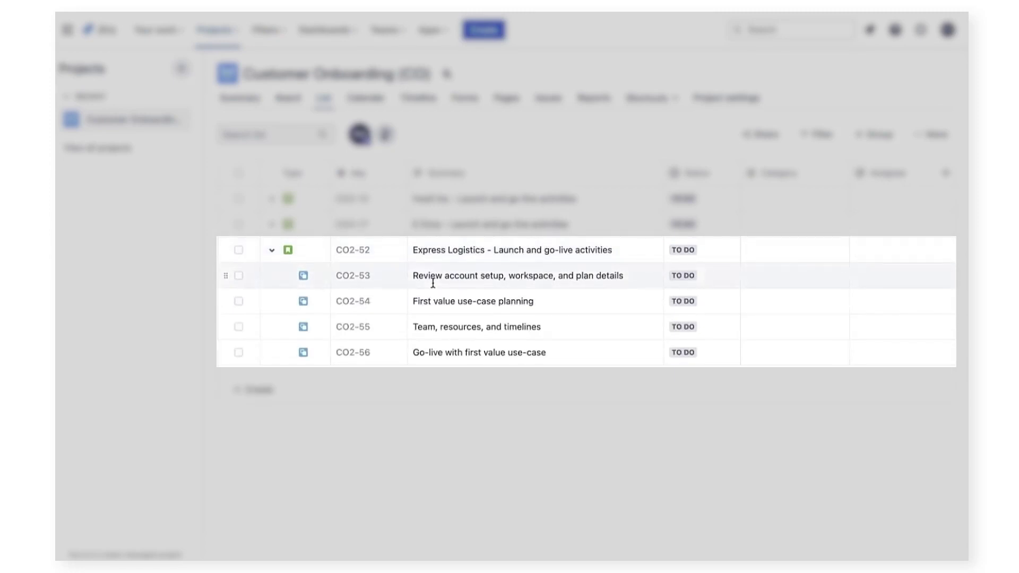
left_click(688, 251)
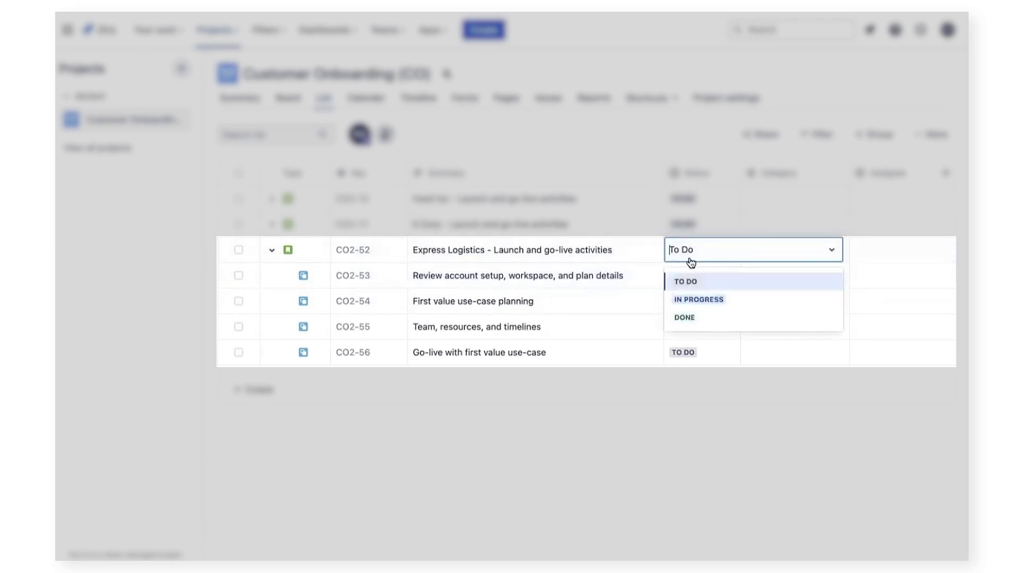
left_click(689, 317)
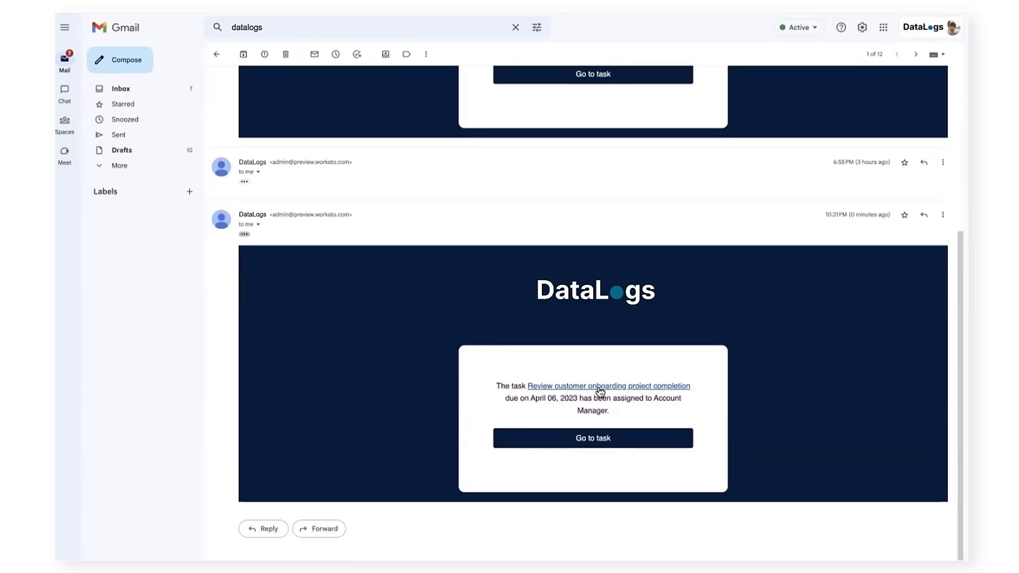
Follow the DataLogs email's Go to task link to the review task
left_click(601, 439)
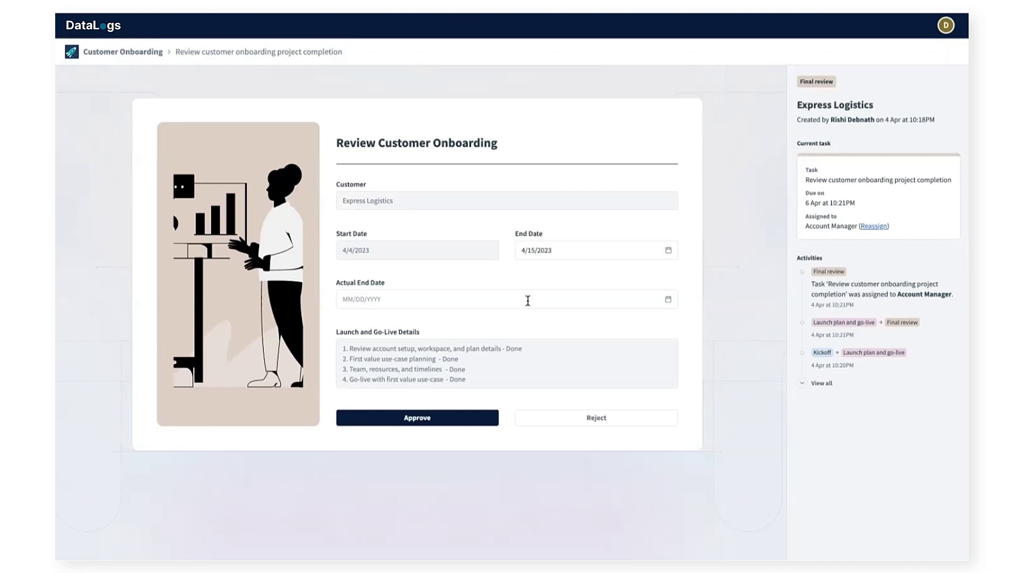
Set the actual end date to April 4, 2023 and approve the onboarding review
left_click(668, 301)
left_click(396, 379)
left_click(388, 420)
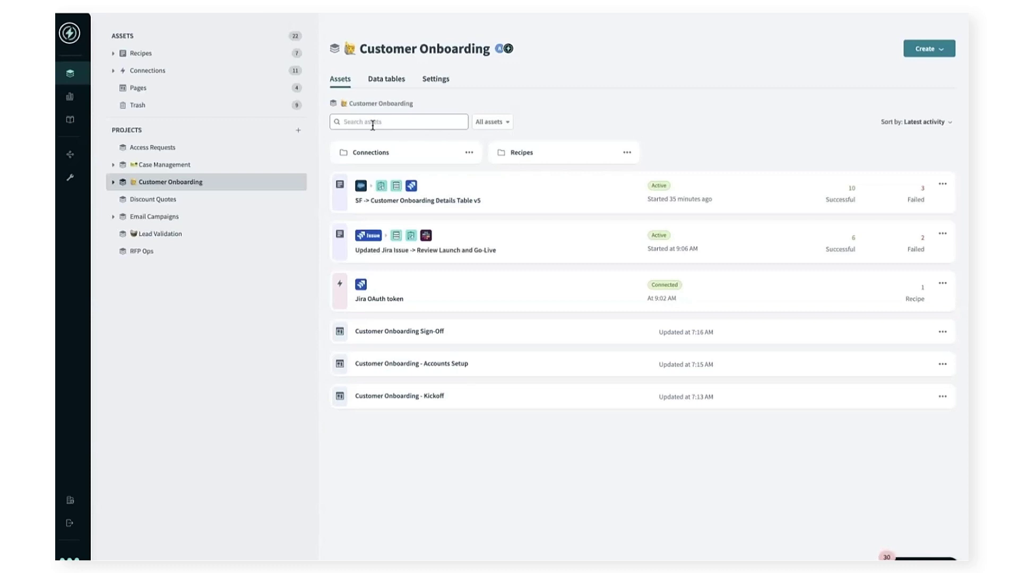
Open the Customer Onboarding - Kickoff page in the editor and scroll down to Notes
left_click(426, 402)
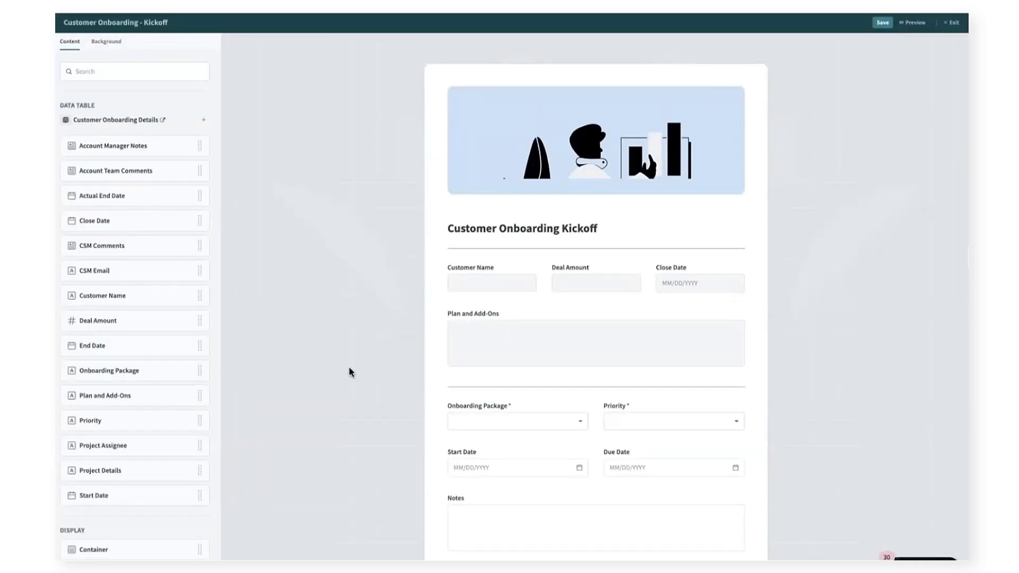
scroll(118, 363, "down", 3)
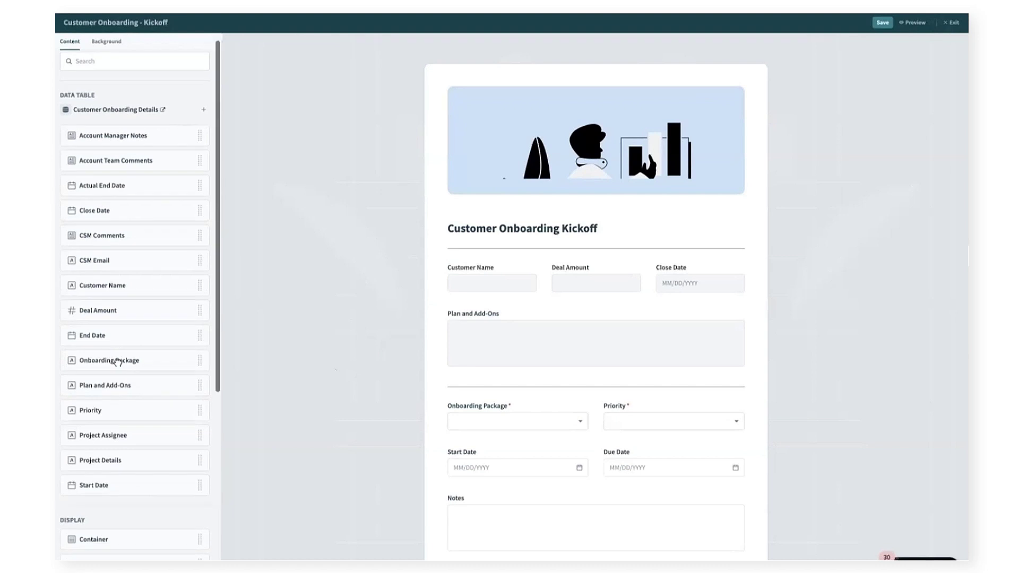
scroll(115, 362, "down", 2)
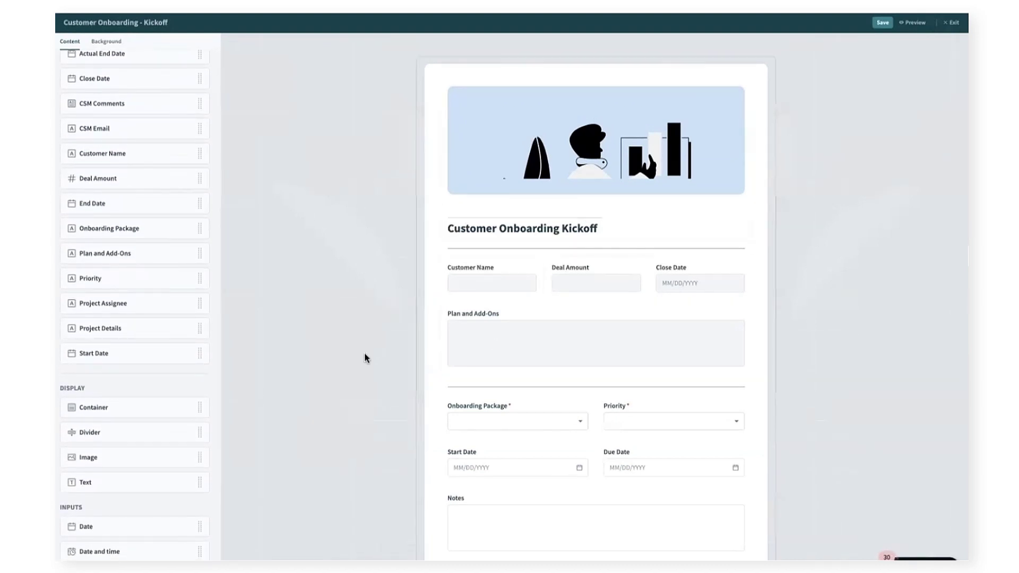
scroll(360, 368, "down", 1)
scroll(129, 498, "down", 6)
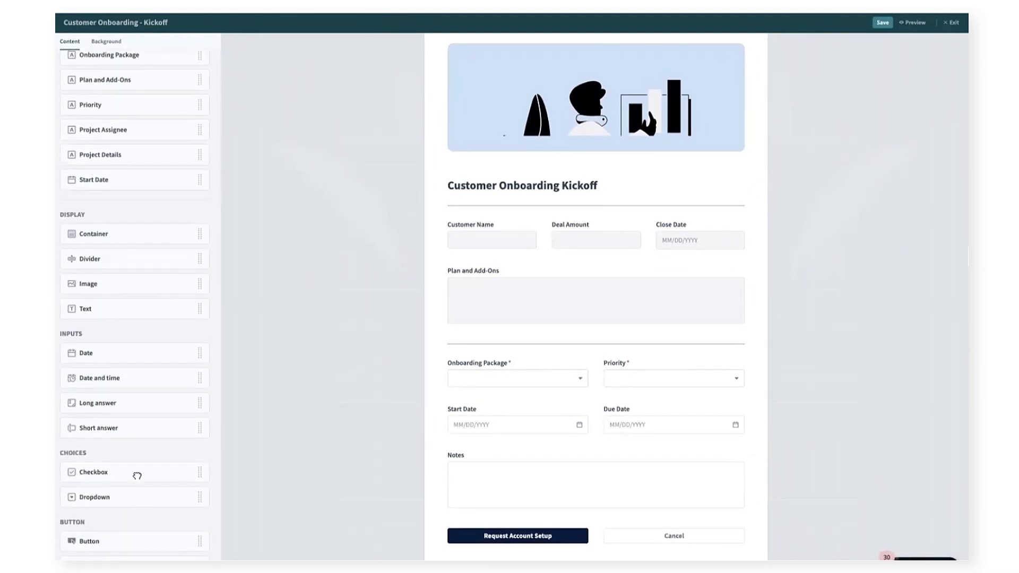
Add a narrowed checkbox labelled 'Is urgent' above Notes and exit the editor
left_click_drag(137, 475, 515, 448)
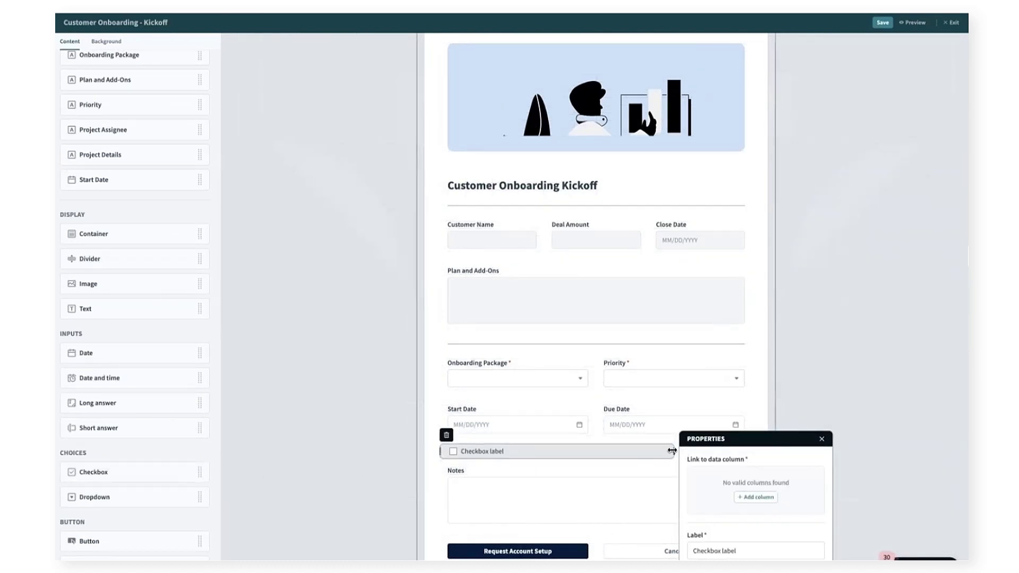
left_click_drag(674, 451, 648, 451)
triple_click(692, 552)
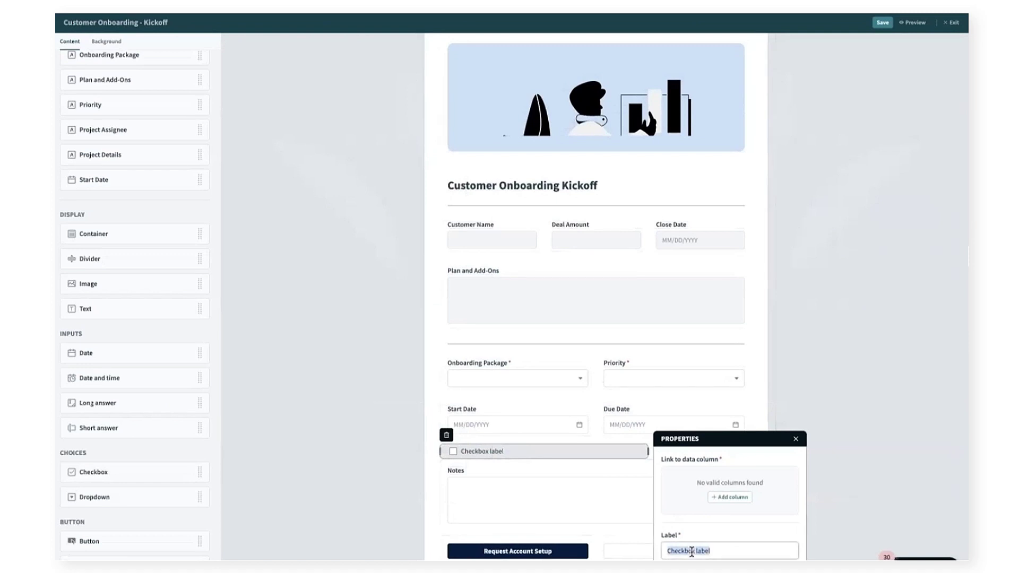
type("Is urgent")
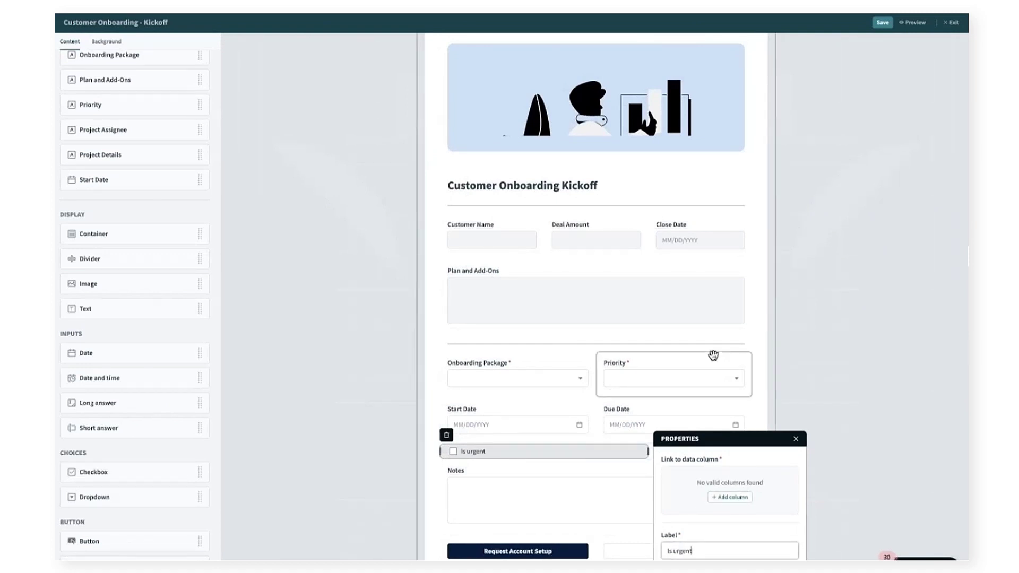
left_click(950, 24)
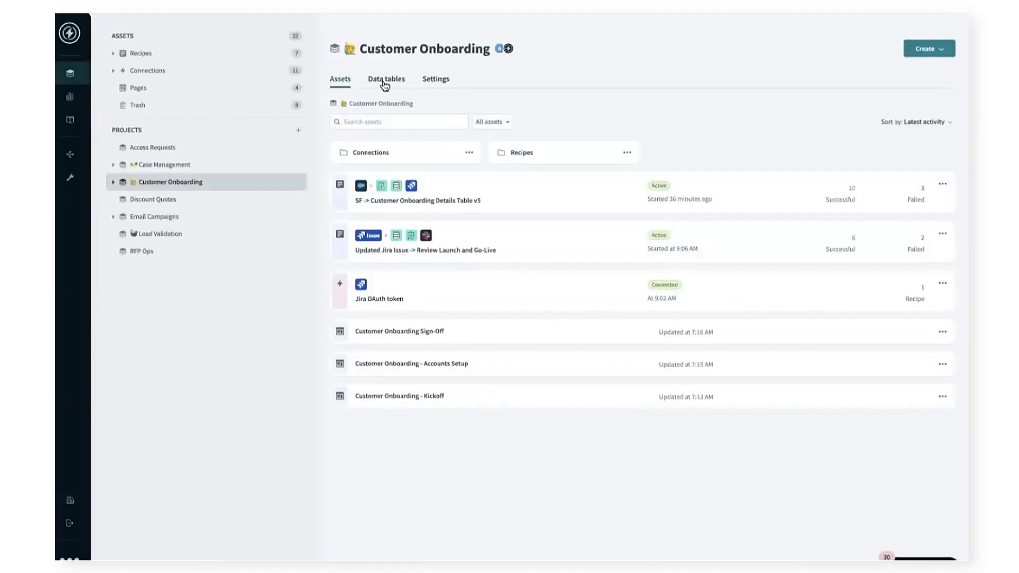
Open the Customer Onboarding Details table from the project's Data tables list
left_click(385, 81)
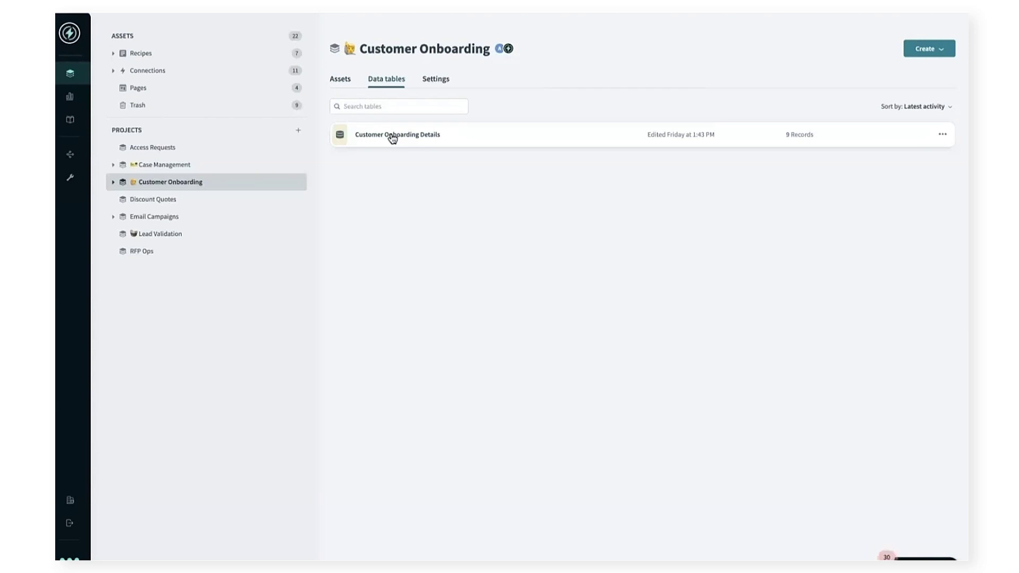
left_click(392, 137)
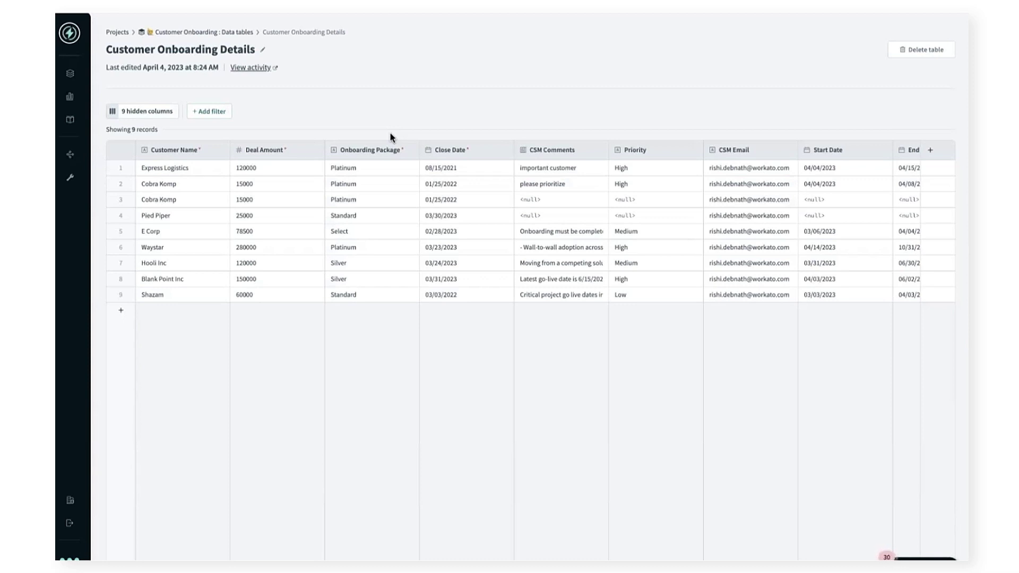
left_click(929, 149)
left_click(870, 233)
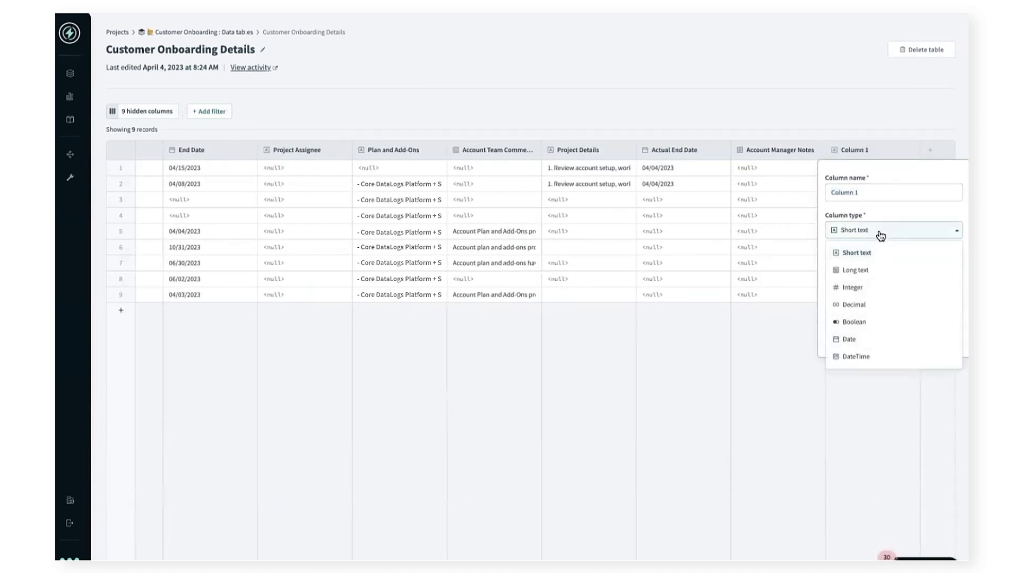
left_click(871, 236)
left_click(907, 344)
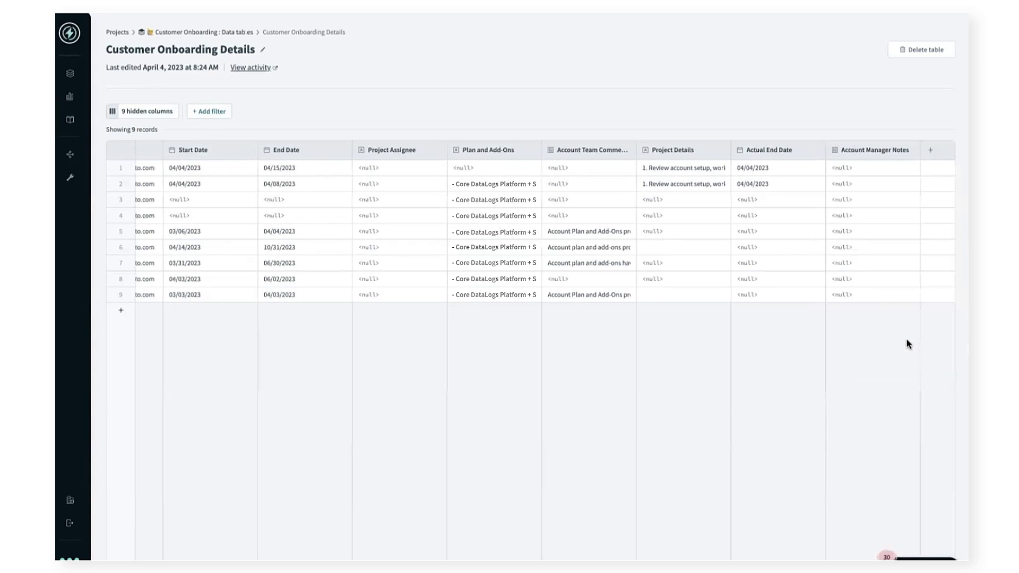
left_click(210, 112)
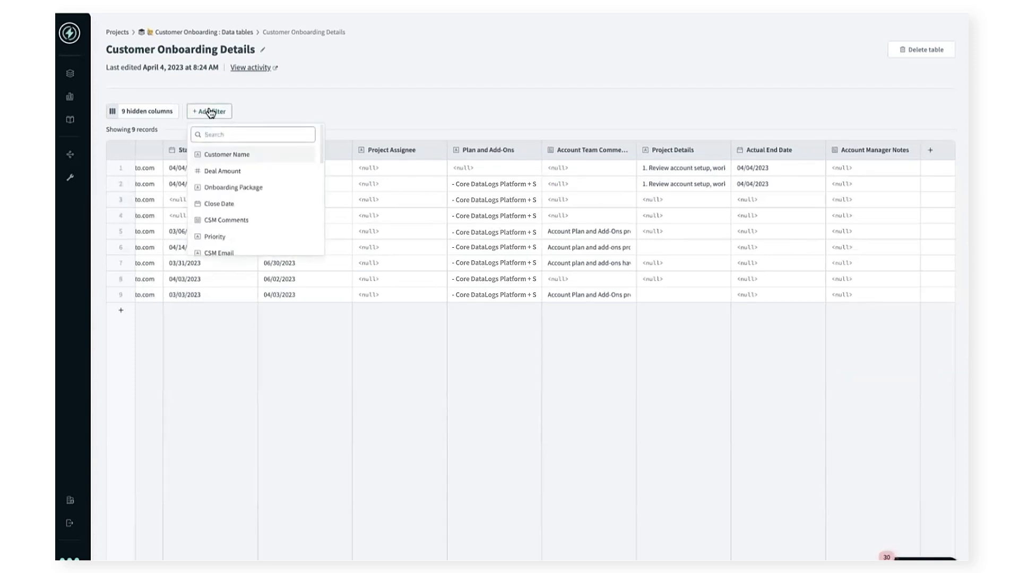
left_click(167, 171)
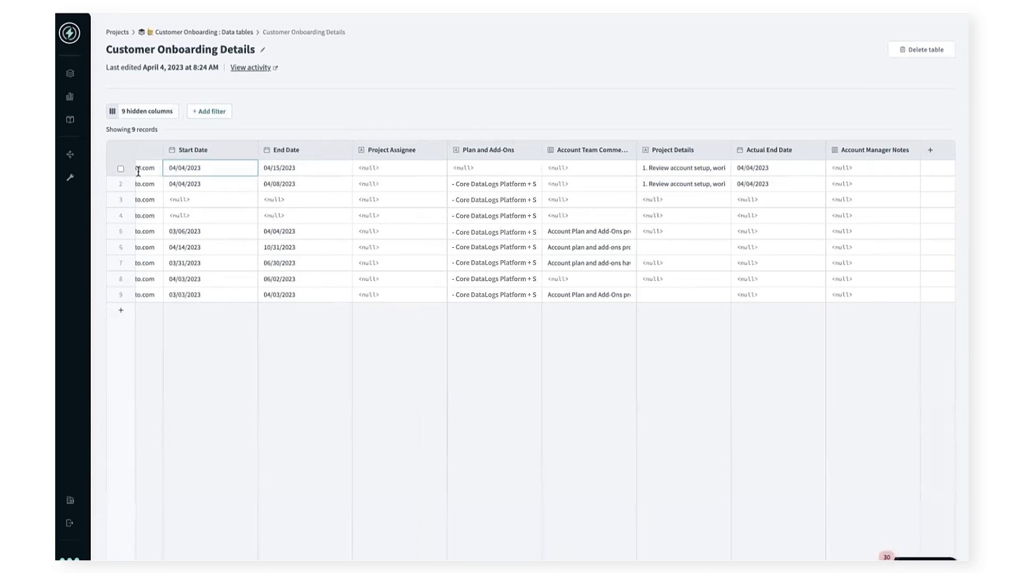
Scroll the table back to the left and clear the cell selection
scroll(138, 170, "left", 10)
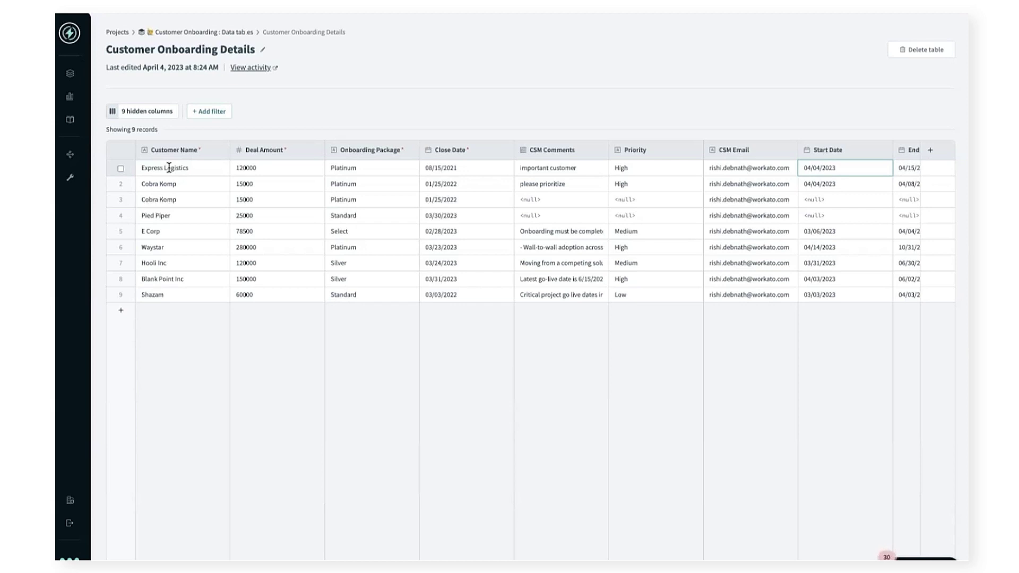
left_click(611, 112)
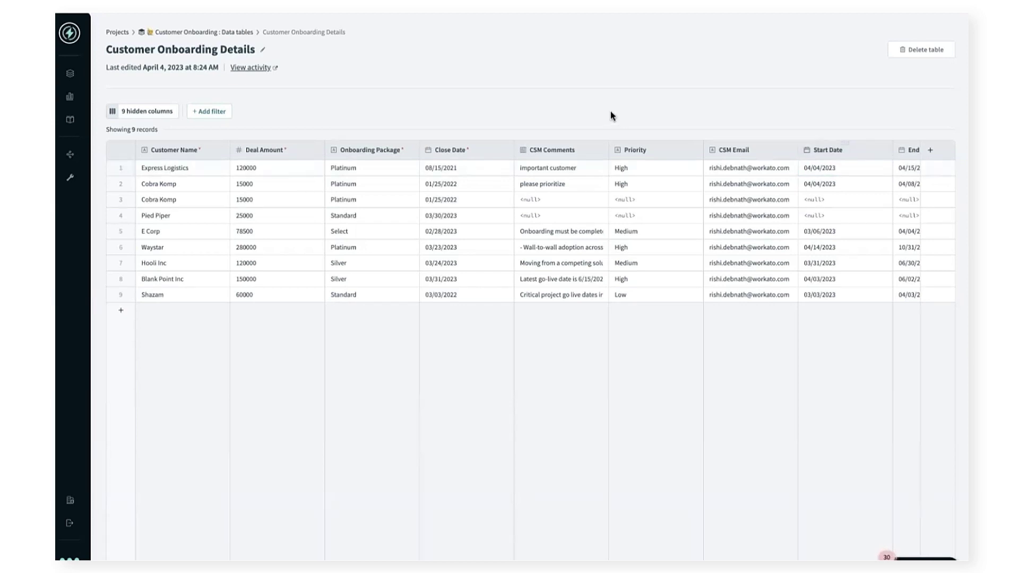